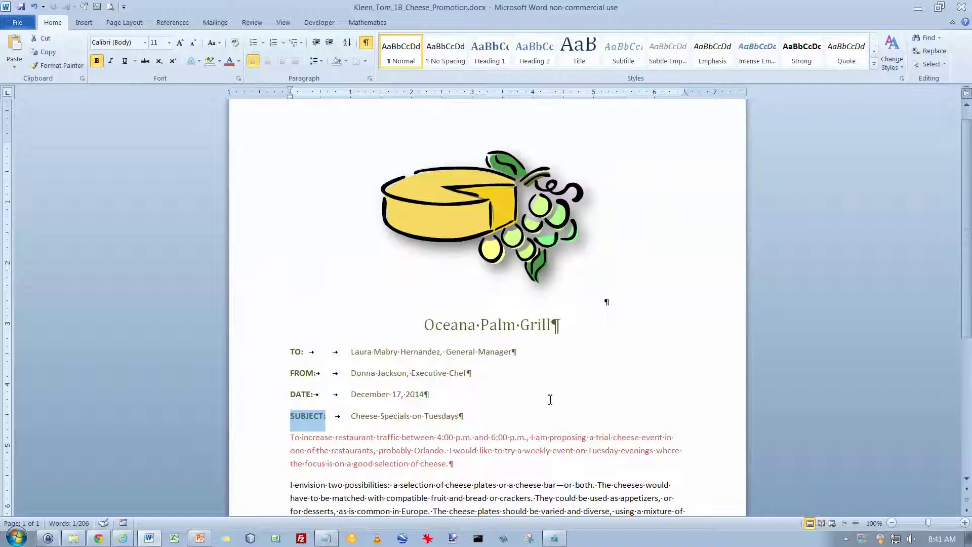
- Select the entire Oceana Palm Grill heading paragraph and copy it to the Office Clipboard
key(ctrl+Home)
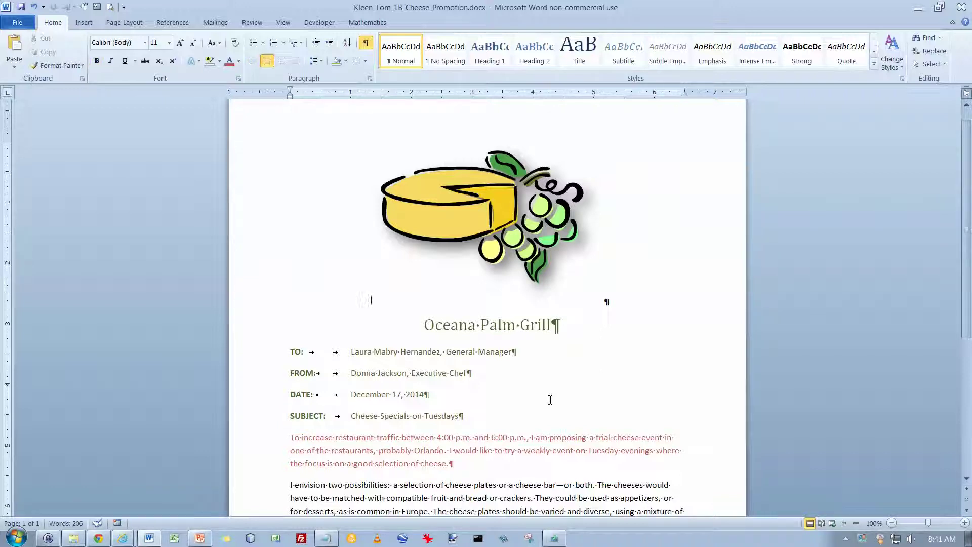
click(456, 278)
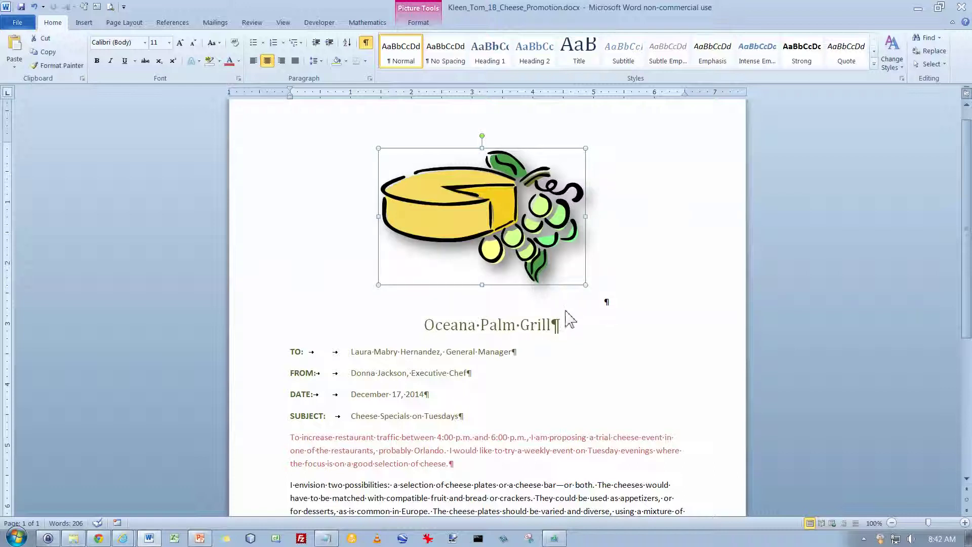
click(452, 333)
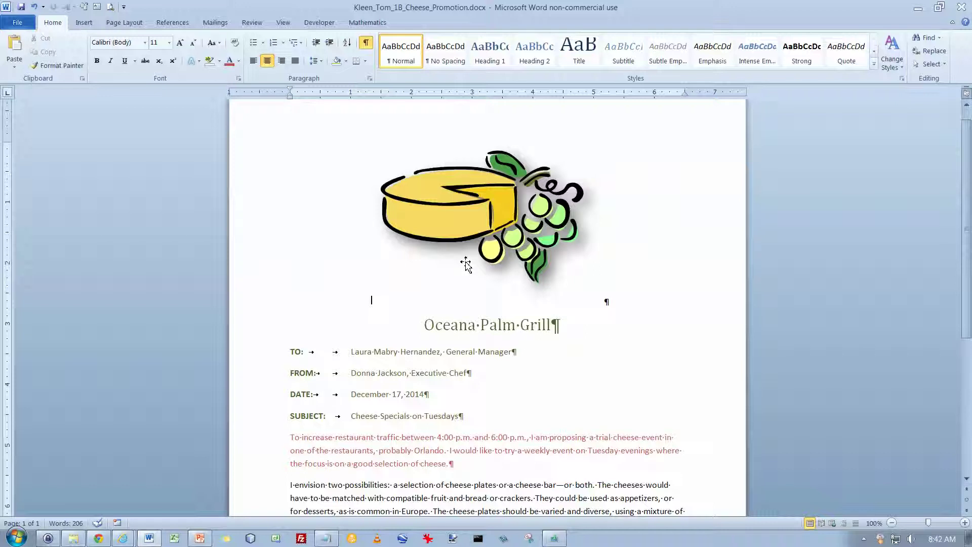
click(427, 325)
click(263, 328)
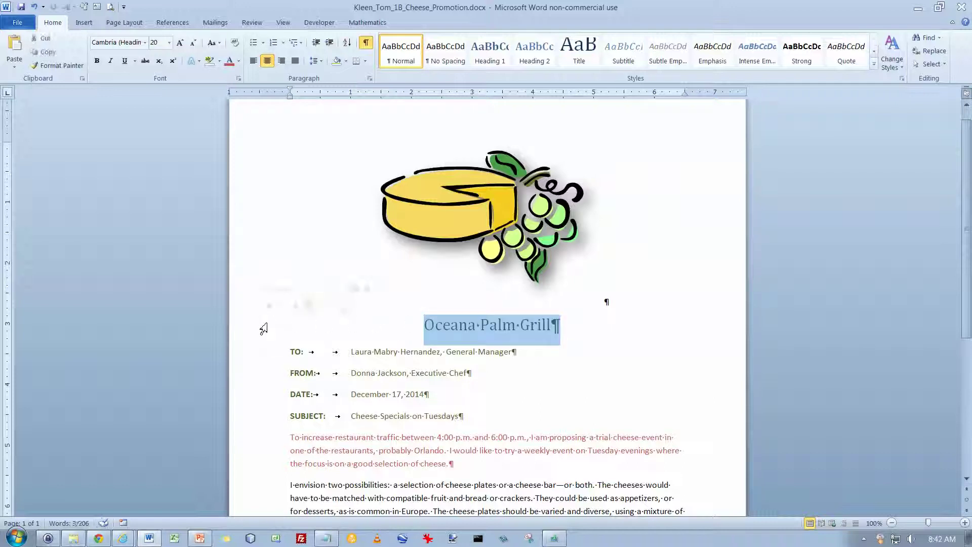
click(428, 338)
triple_click(430, 334)
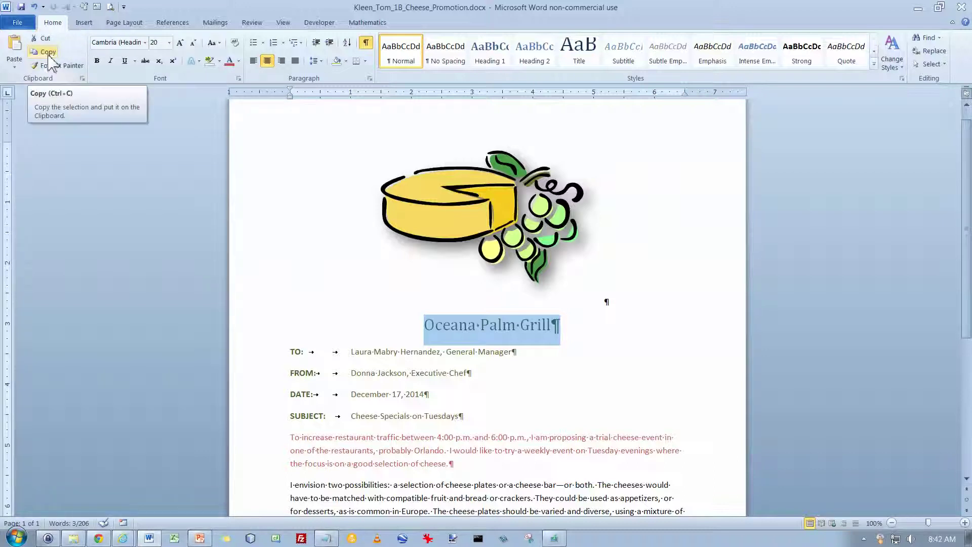
click(49, 55)
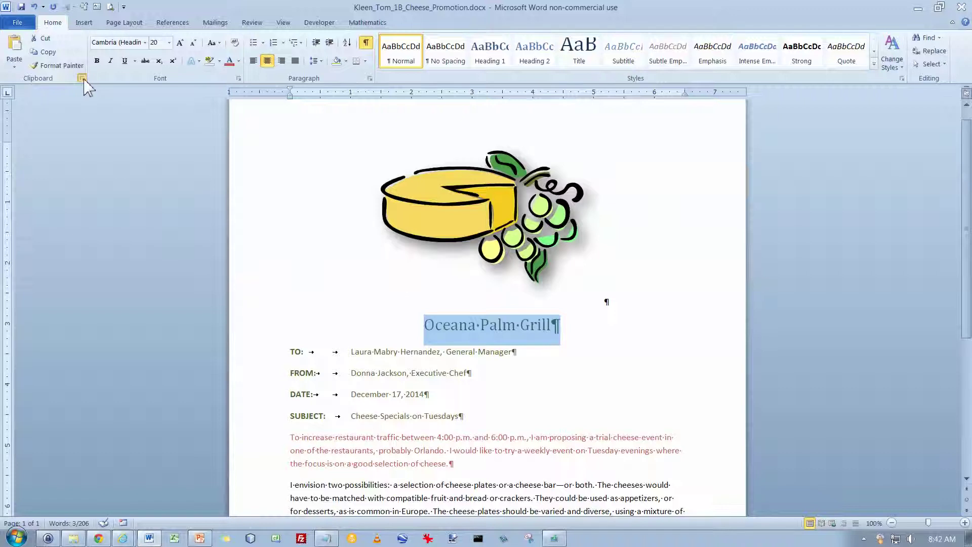
click(82, 79)
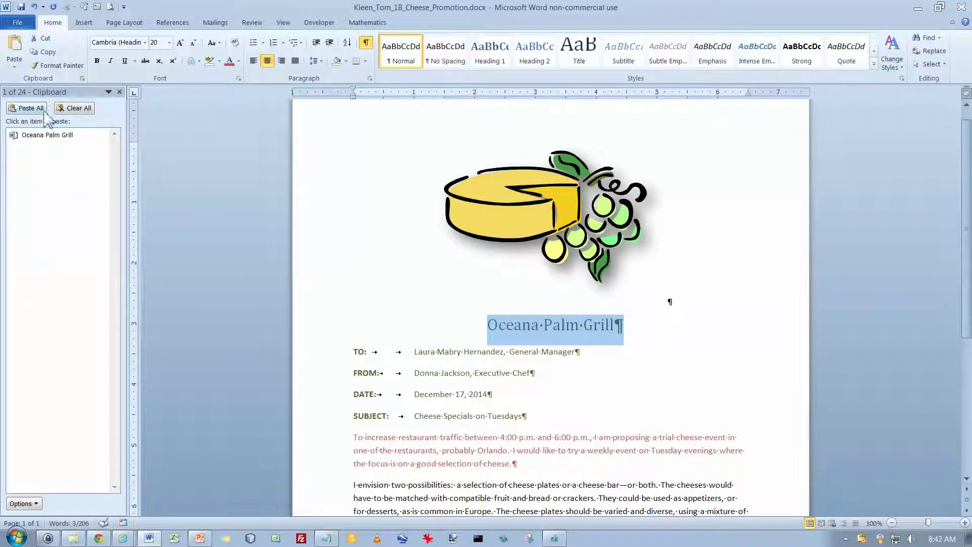
click(120, 92)
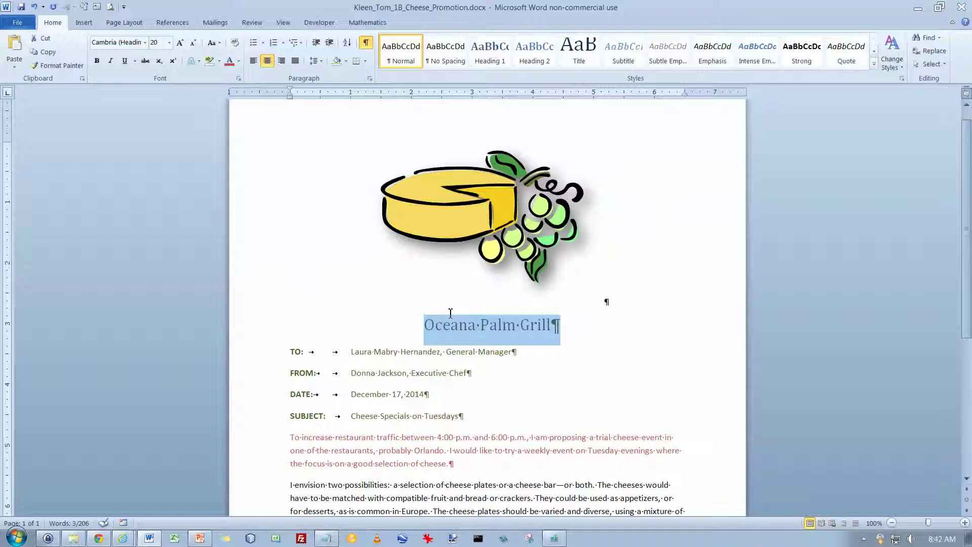
- Paste the Oceana Palm Grill heading on a new last line, keeping its source formatting
key(ctrl+End)
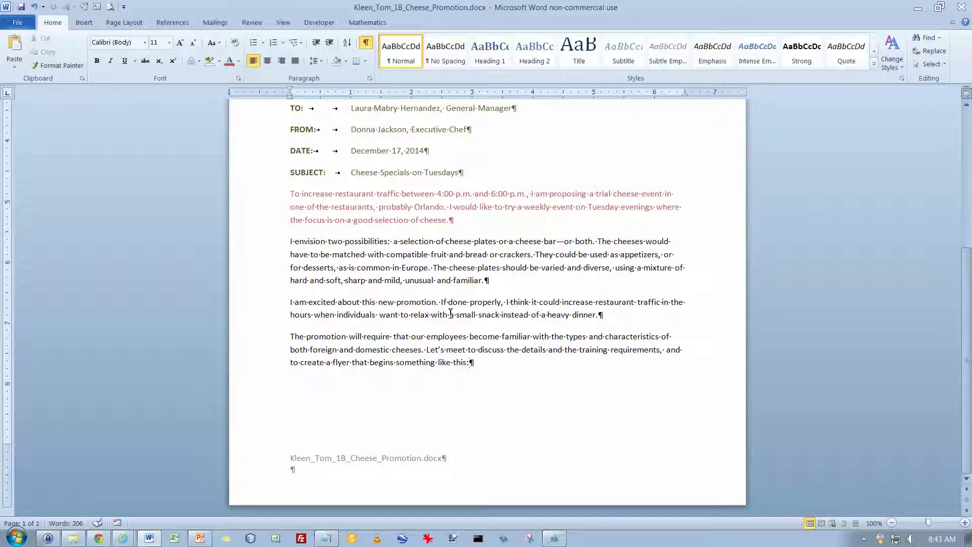
key(Return)
click(17, 47)
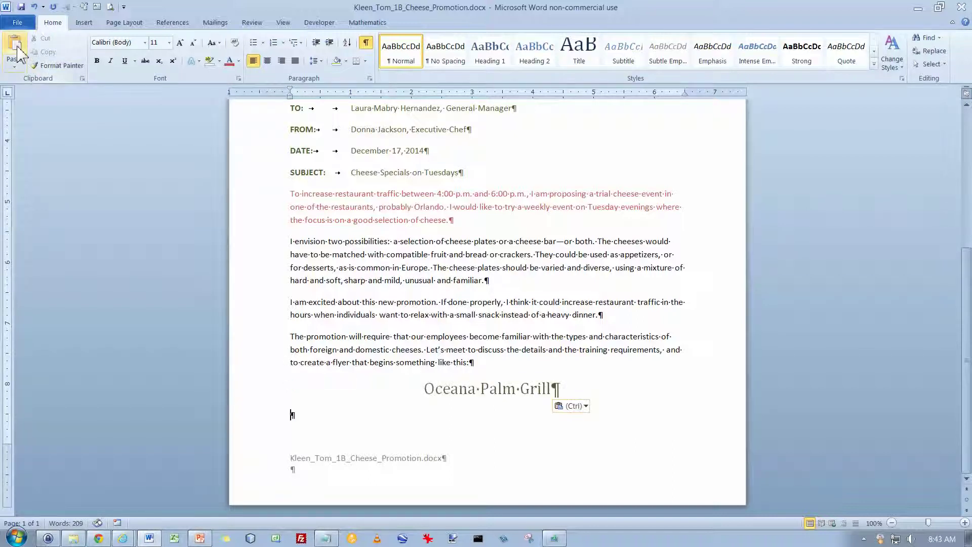
click(586, 407)
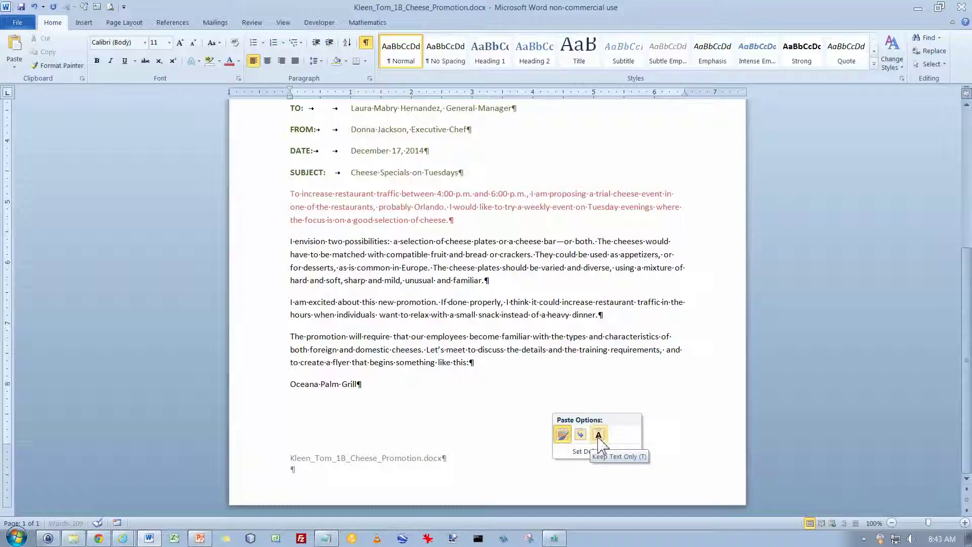
click(562, 436)
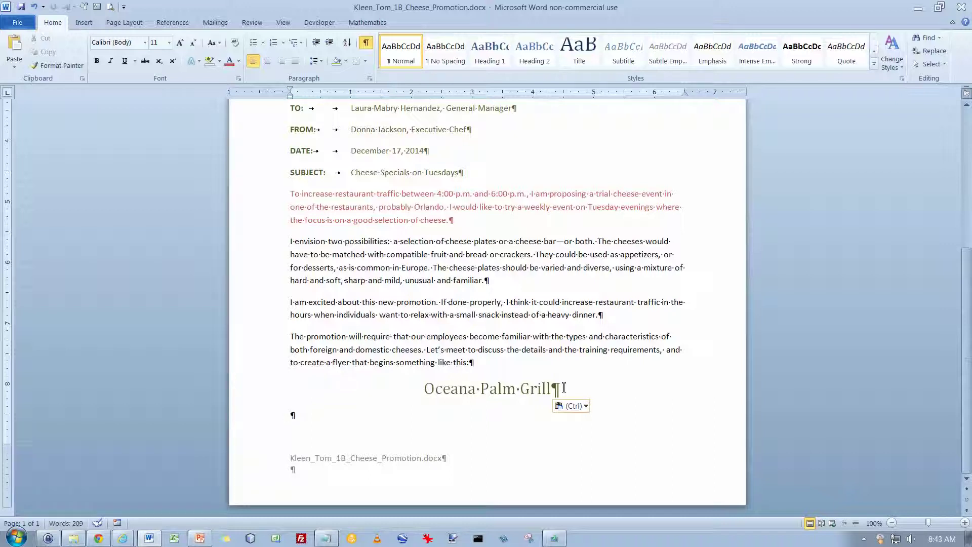
- Cut the cheese clip art from the top and paste it below the closing heading
key(ctrl+Home)
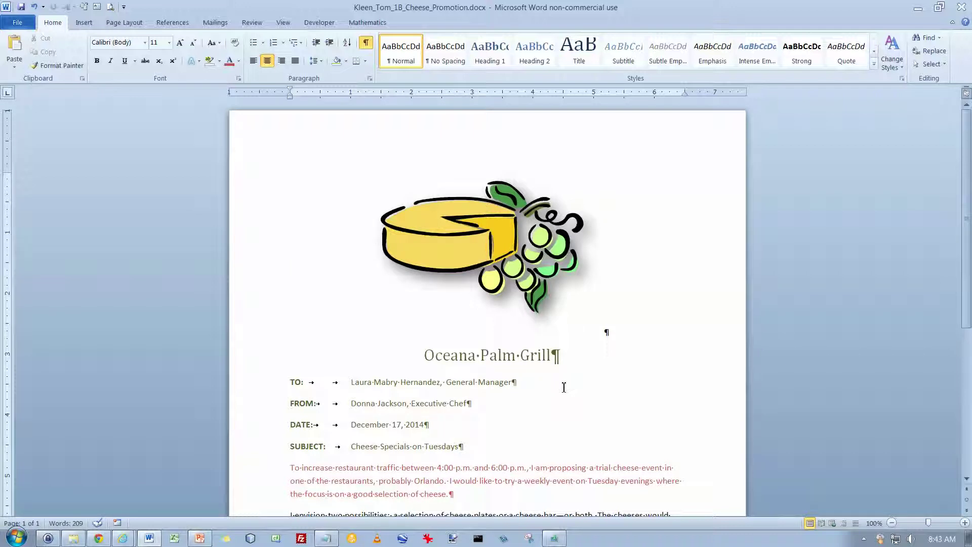
click(469, 245)
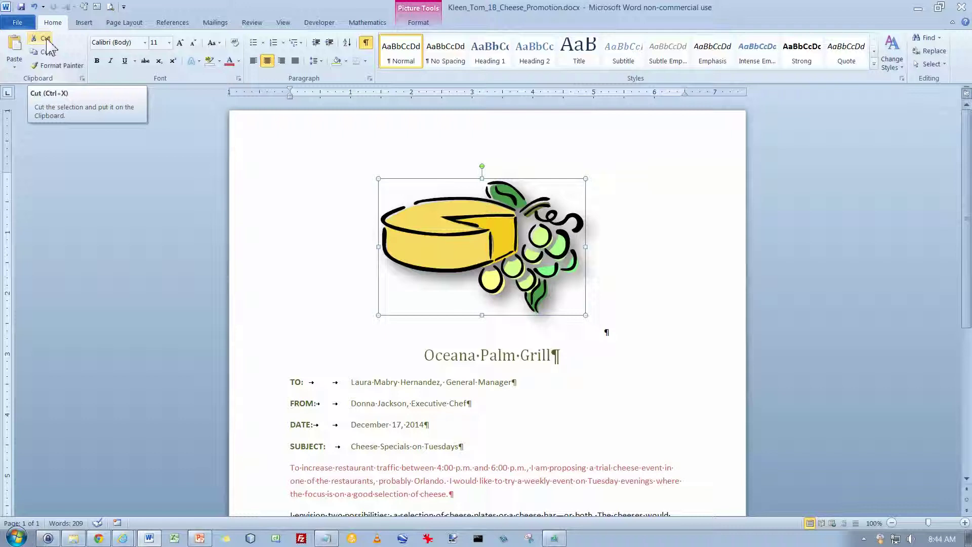
click(46, 44)
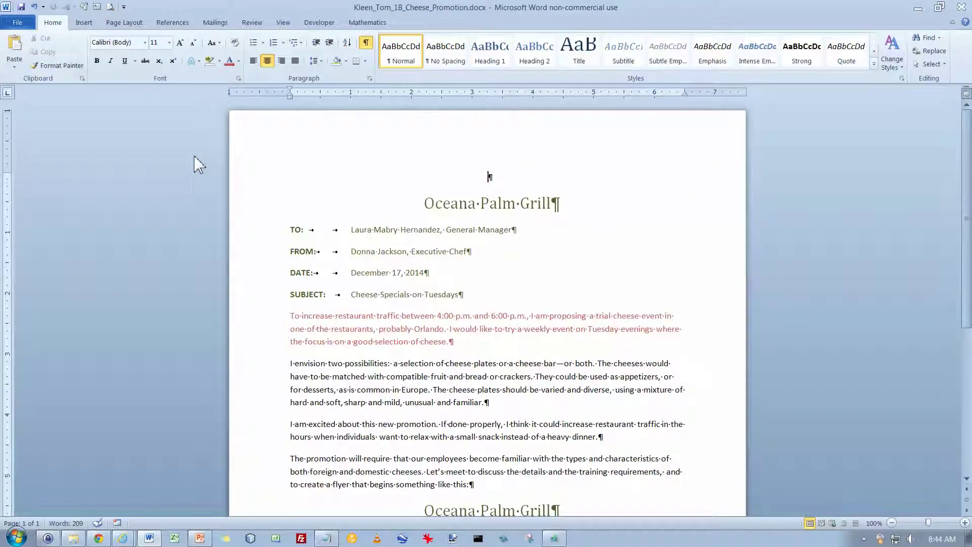
scroll(195, 162, down, 5)
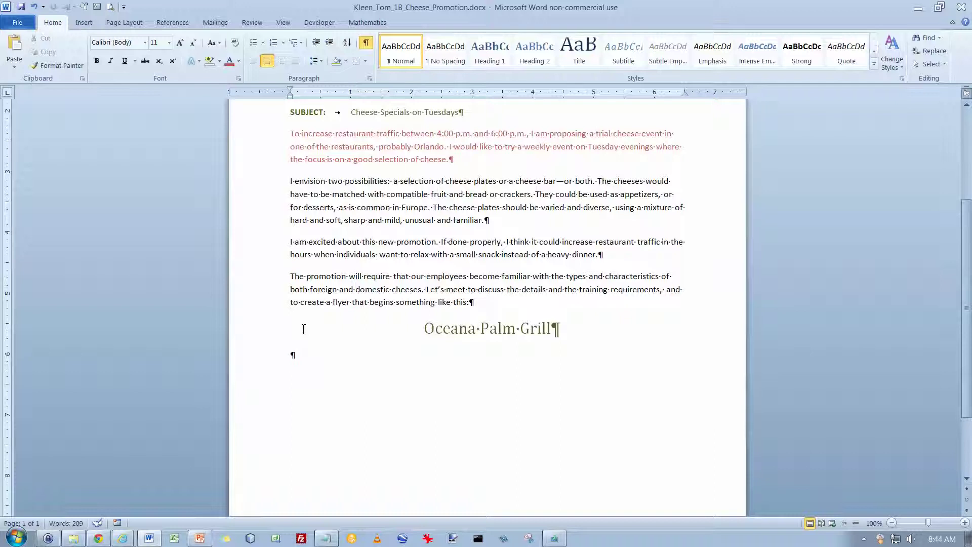
click(301, 357)
click(14, 49)
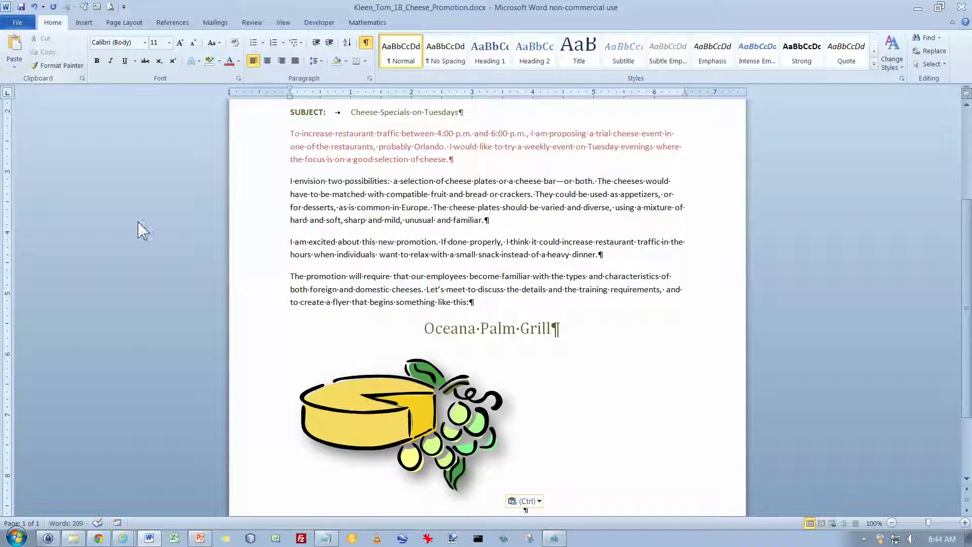
- Center the pasted cheese clip art and return to the top of the memo
click(370, 398)
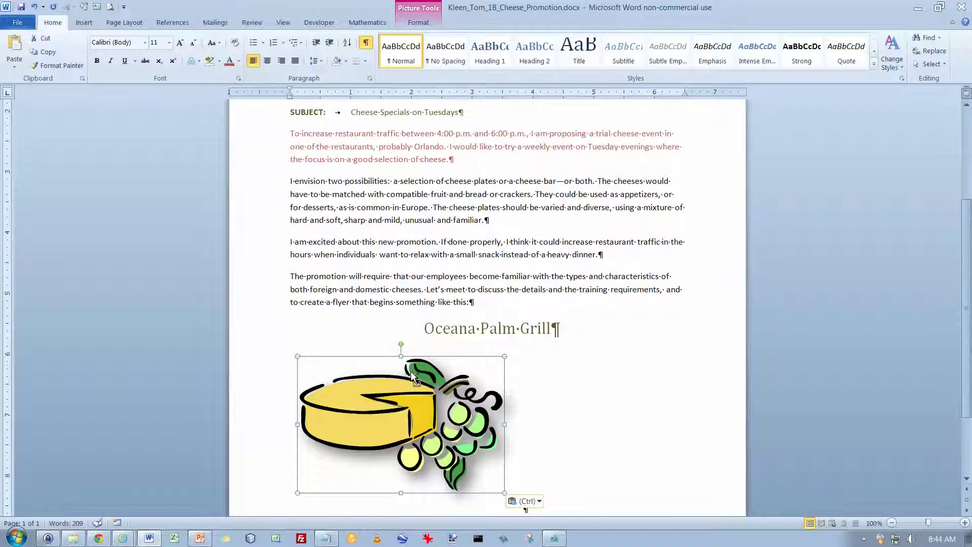
key(ctrl+e)
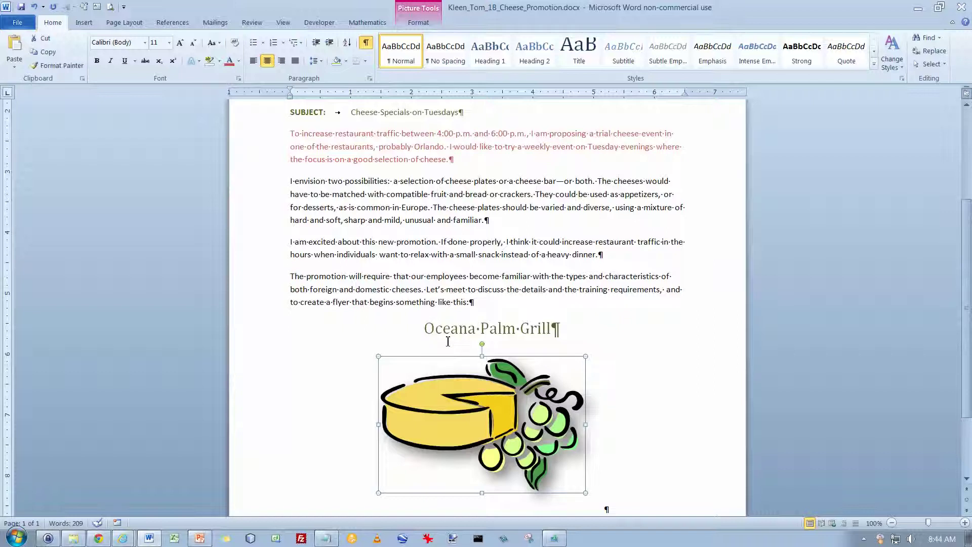
key(ctrl+Home)
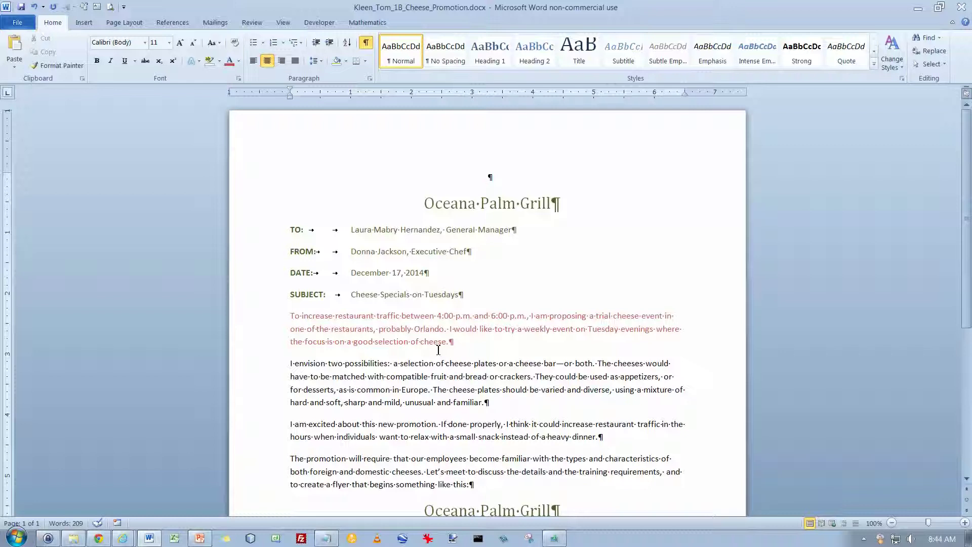
- Append 'Tuesday Cheese Tastings' so the closing line reads 'Oceana Palm Grill Tuesday Cheese Tastings'
click(559, 506)
text(Tue)
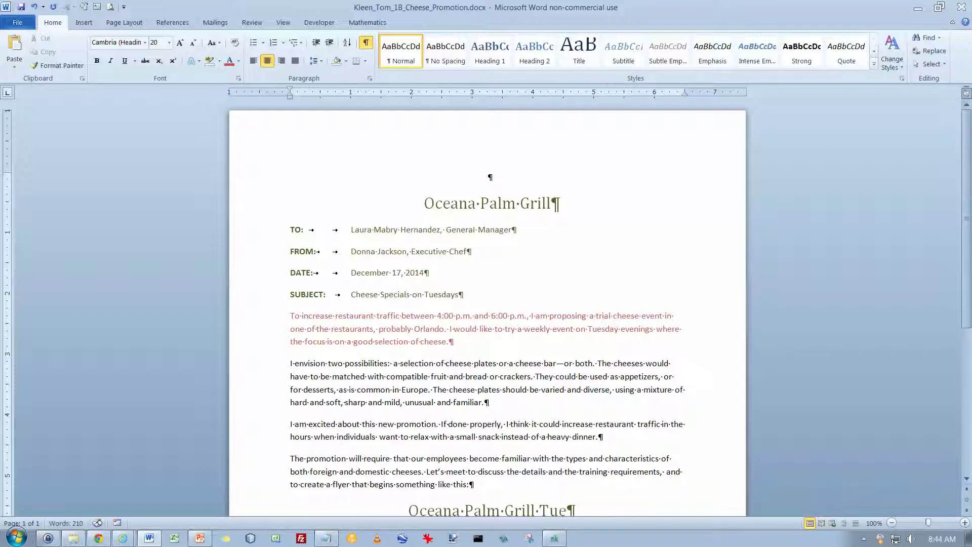
text(sday Chees)
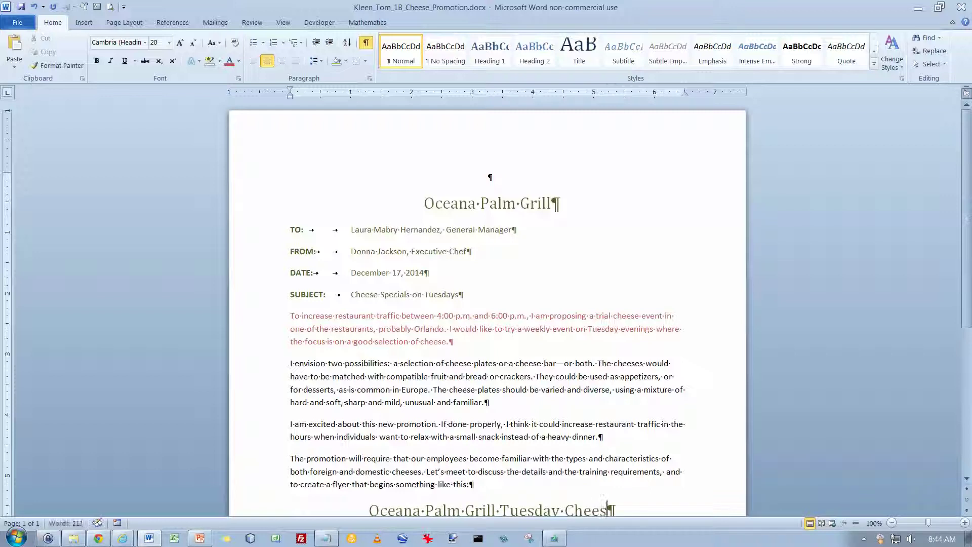
text(e Tastings)
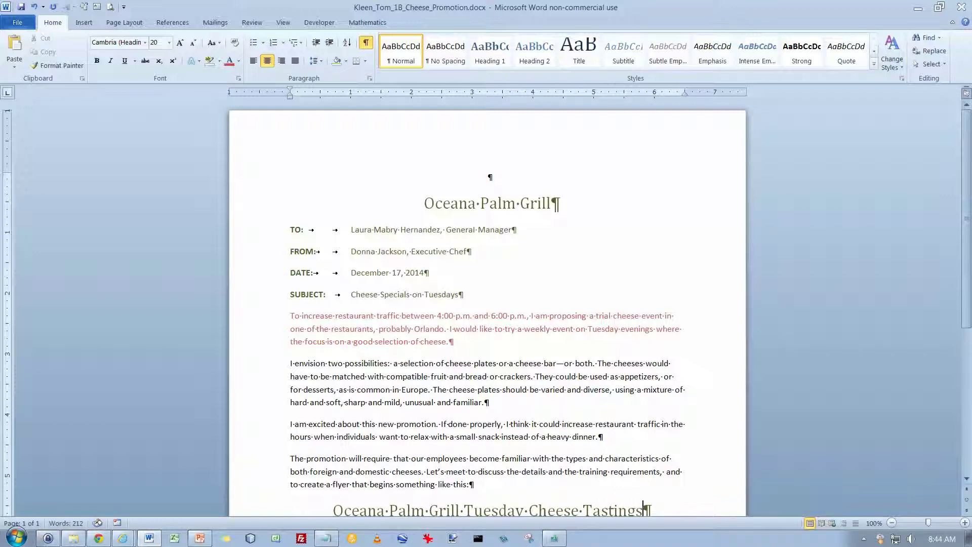
click(568, 494)
- Delete the blank top line and overwrite the Oceana Palm Grill heading with 'Memo'
key(Delete)
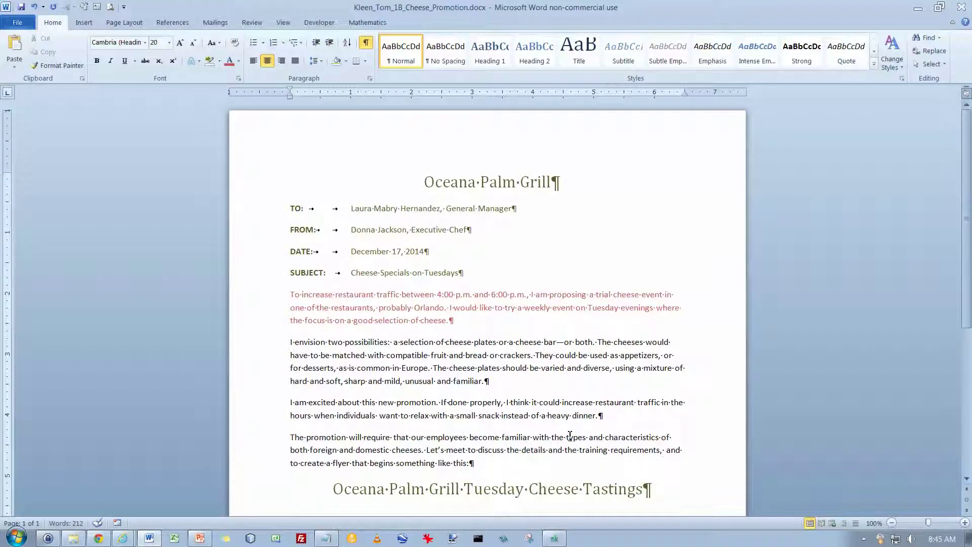
key(shift+Down)
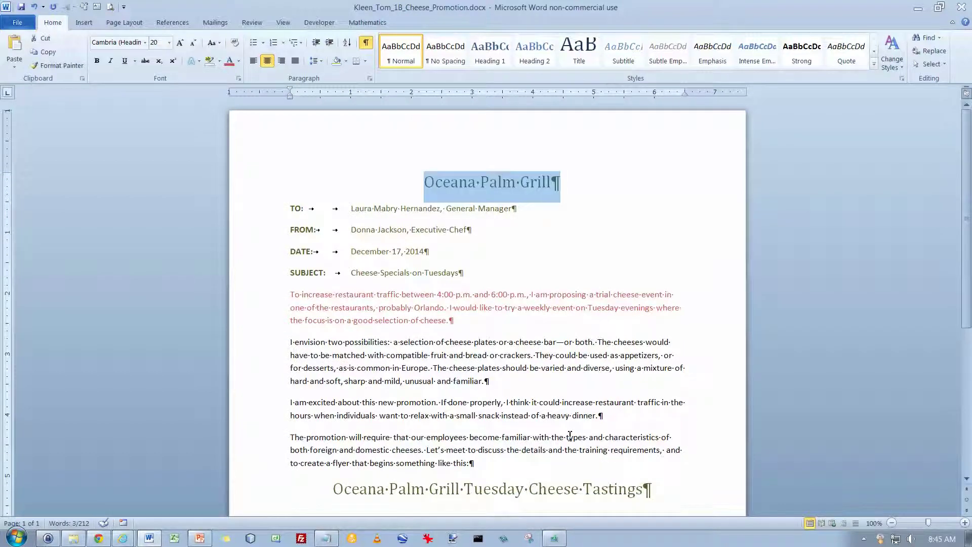
text(Memo¶)
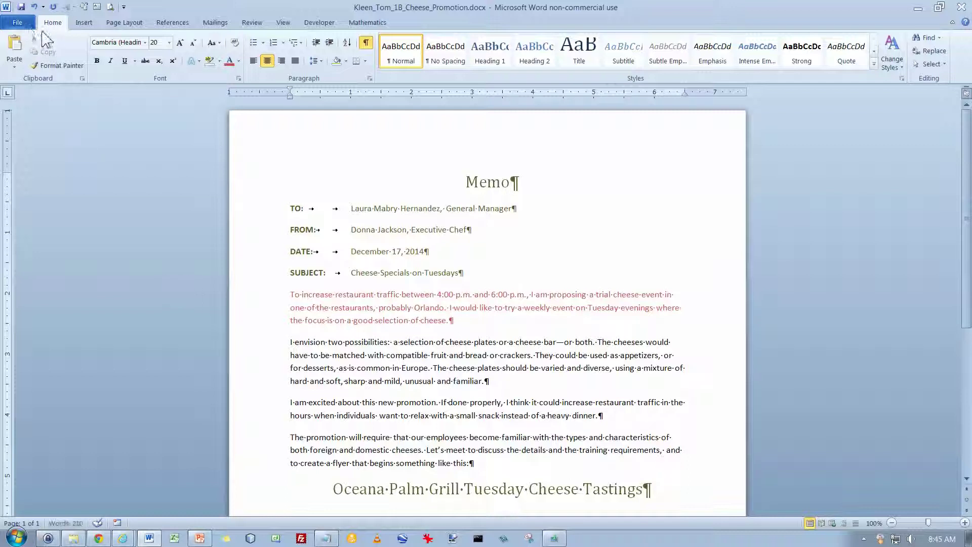
- Show the Document Panel via File > Info > Properties
click(18, 25)
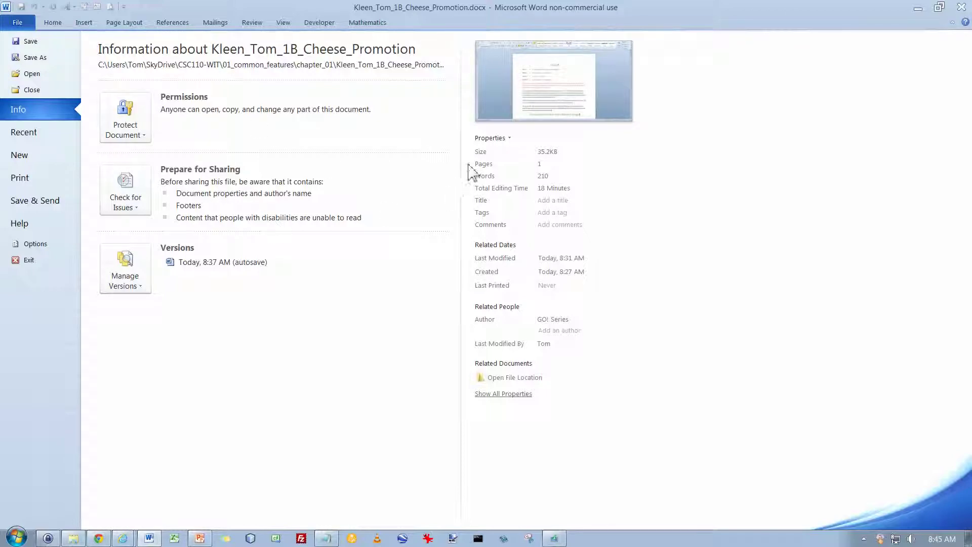
click(511, 138)
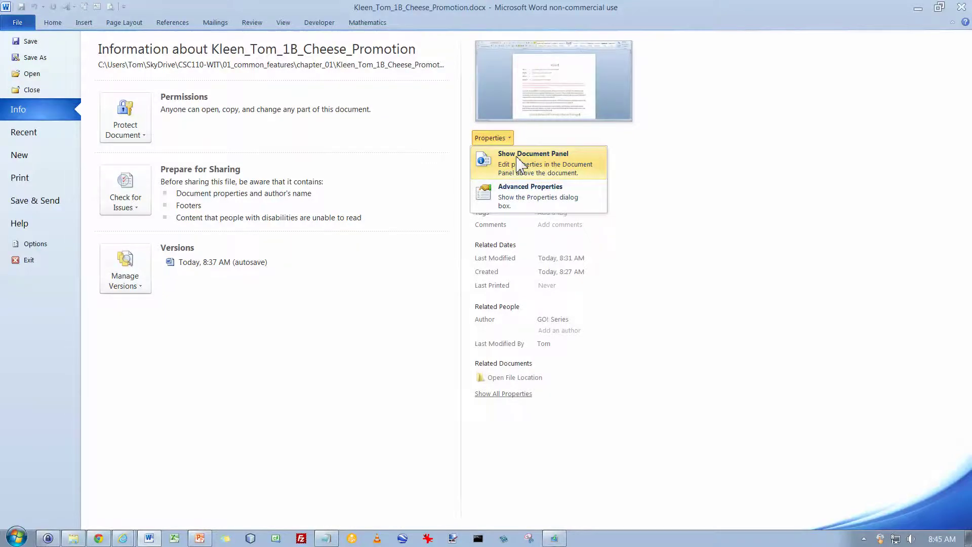
click(520, 164)
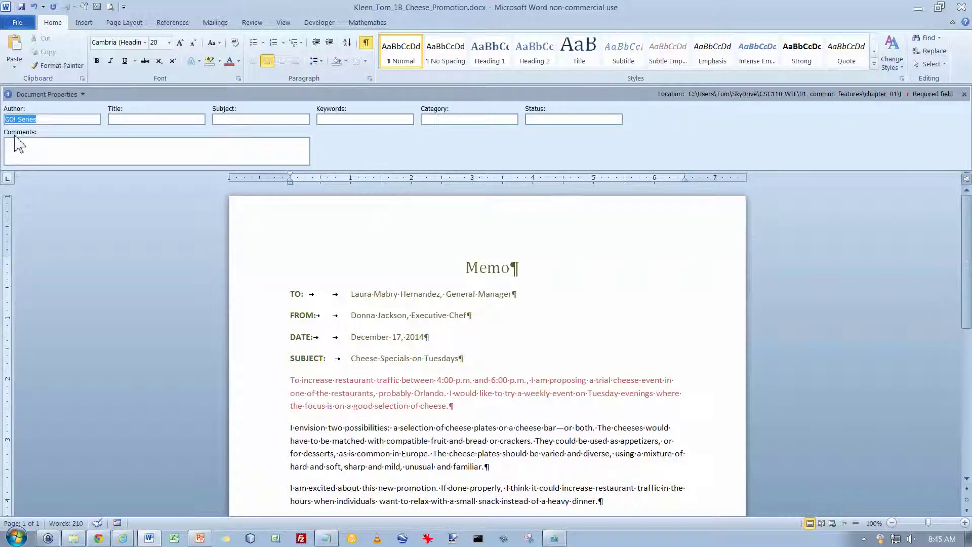
- Enter the author's name and the keyword 'cheese tastings', then close the panel
text(Tom Kleen)
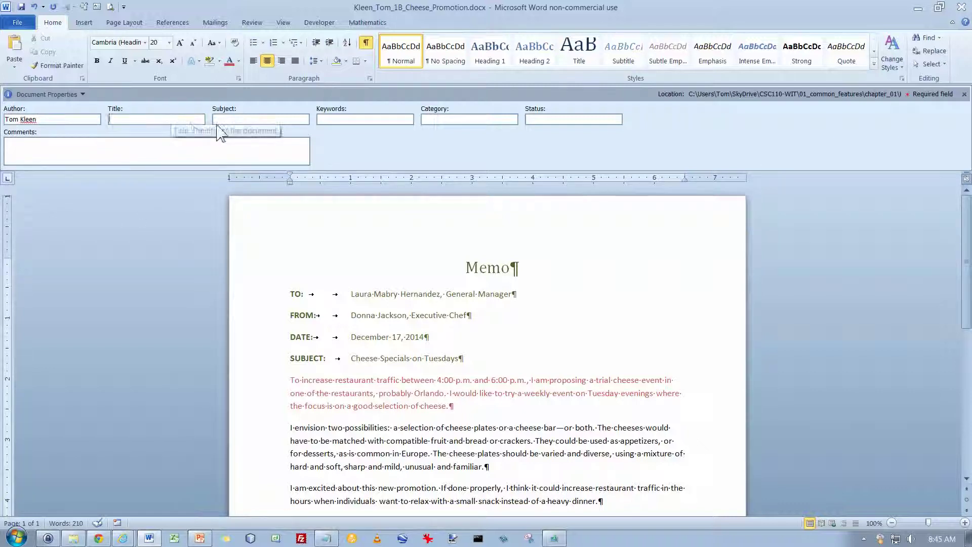
click(245, 119)
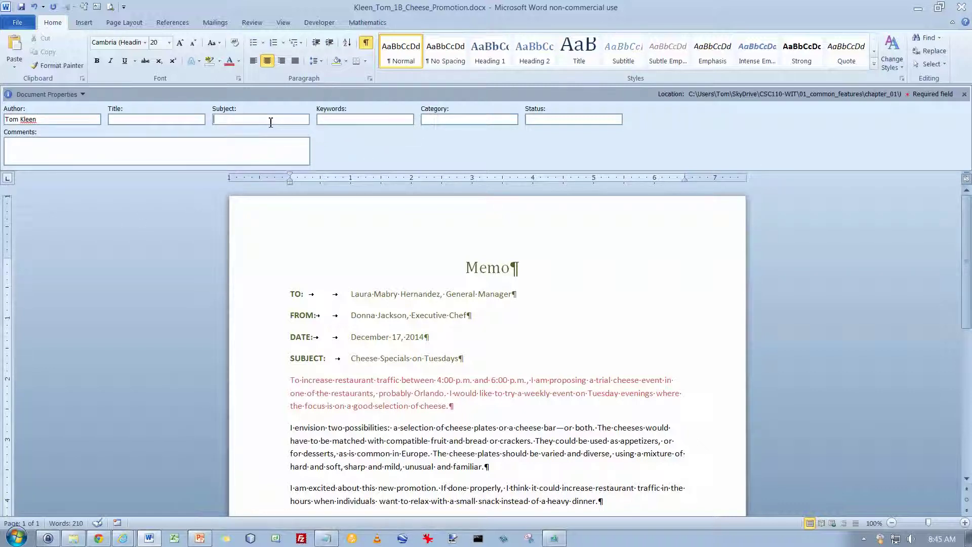
click(330, 118)
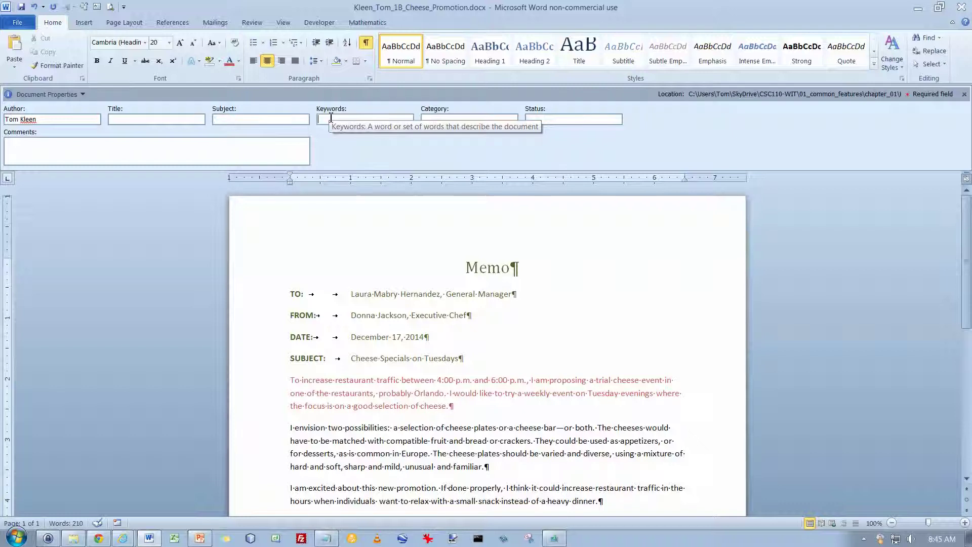
text(cheese tastings)
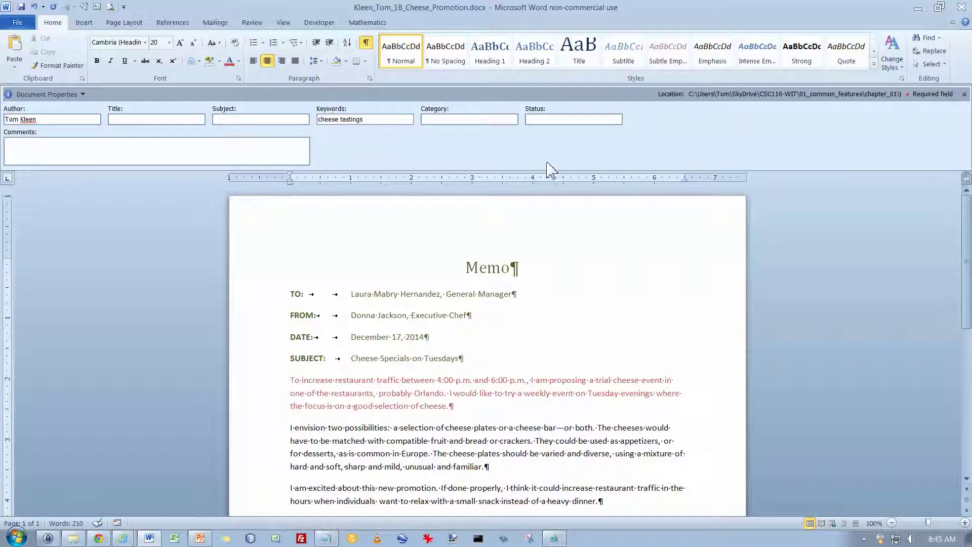
click(965, 94)
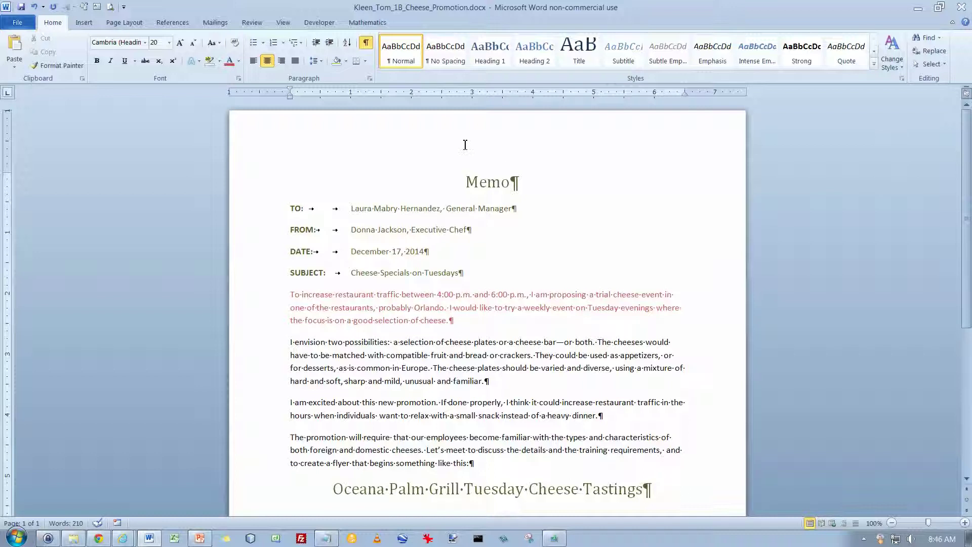
click(16, 23)
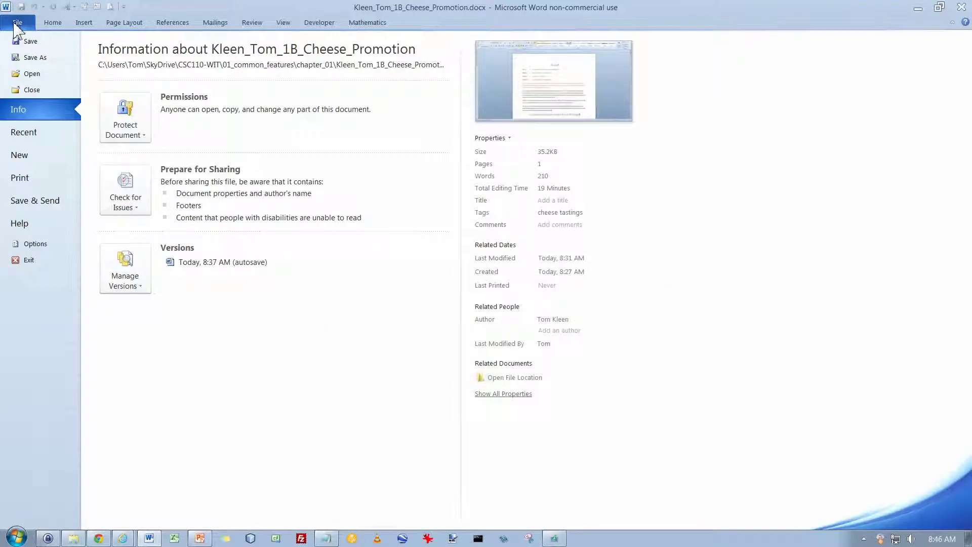
click(20, 177)
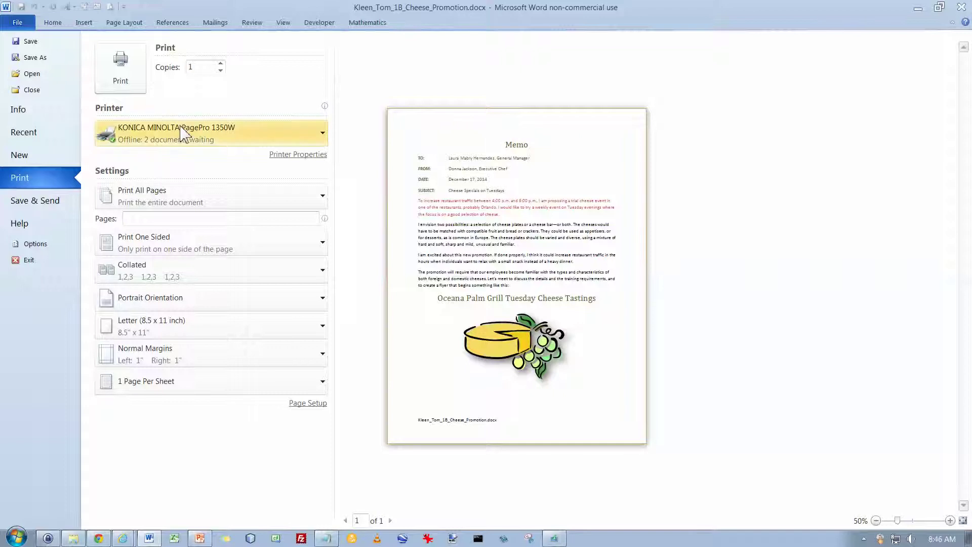
click(323, 133)
click(323, 134)
click(53, 25)
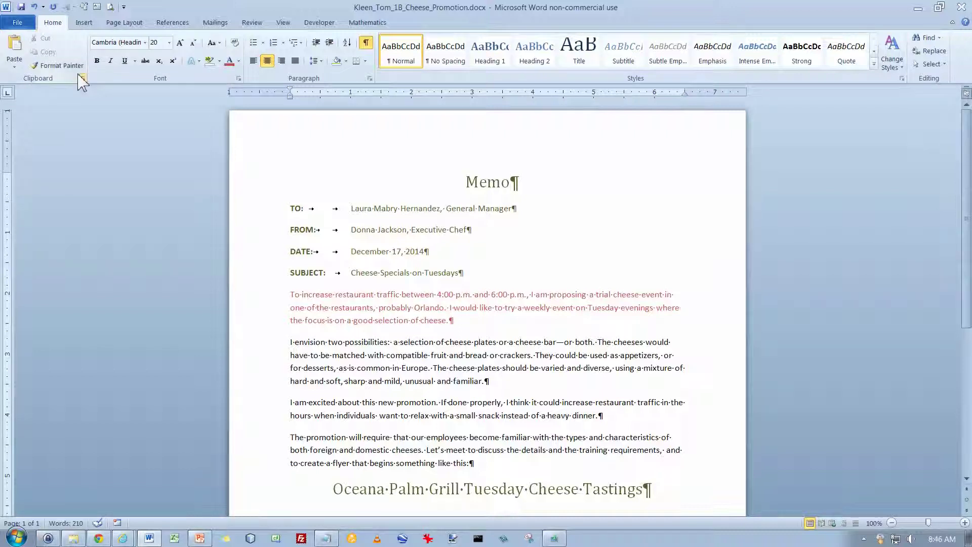
- Search Google in a new Chrome tab for '"word 2010" display numbers as currency', then return to Word
mouse_move(99, 540)
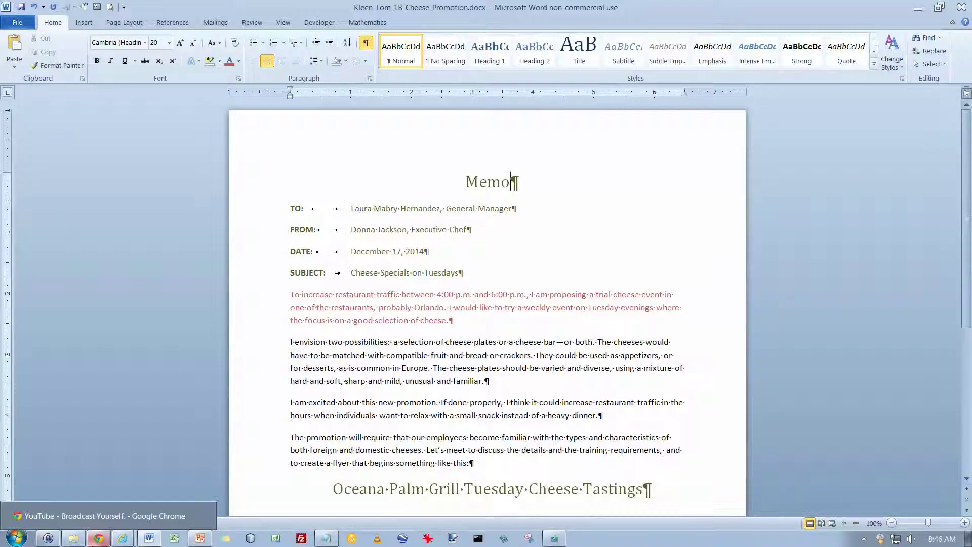
click(98, 540)
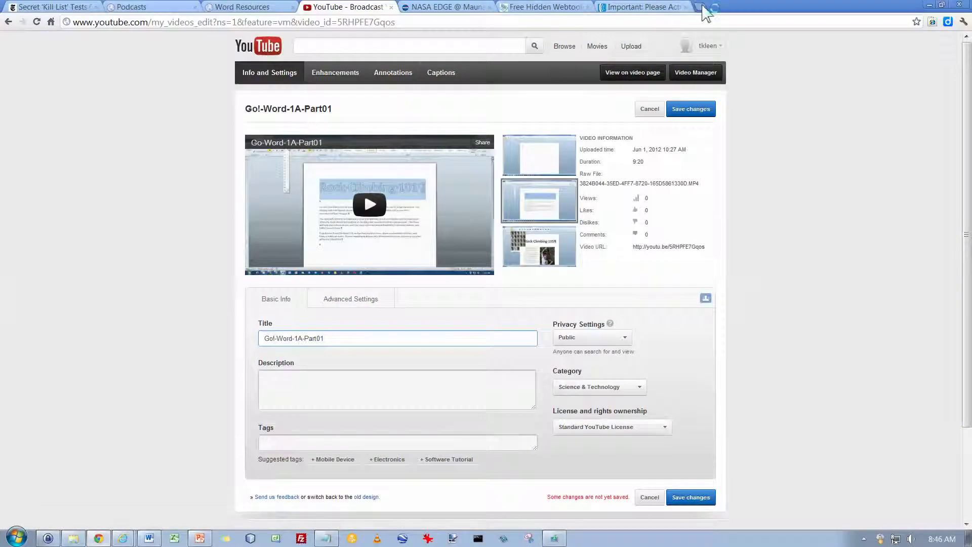
click(701, 8)
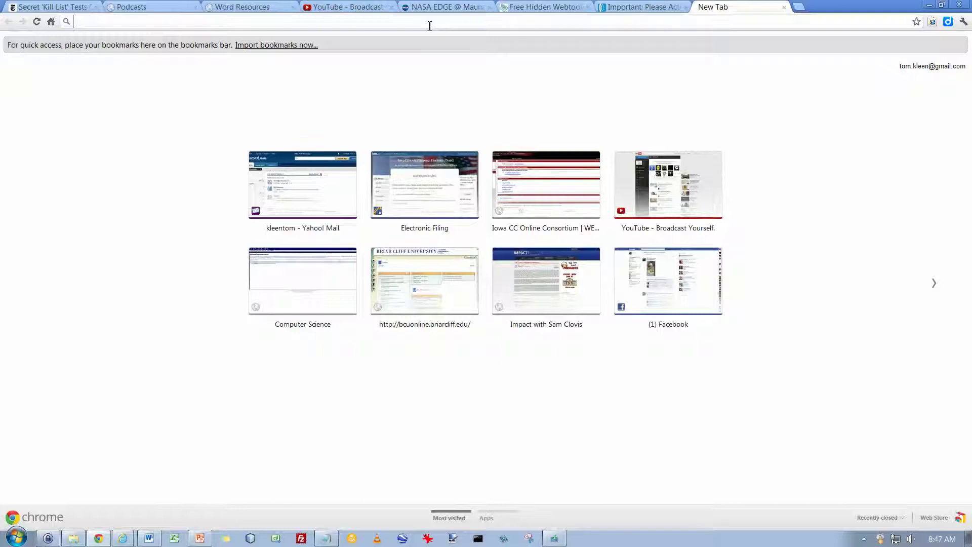
text("word 2010)
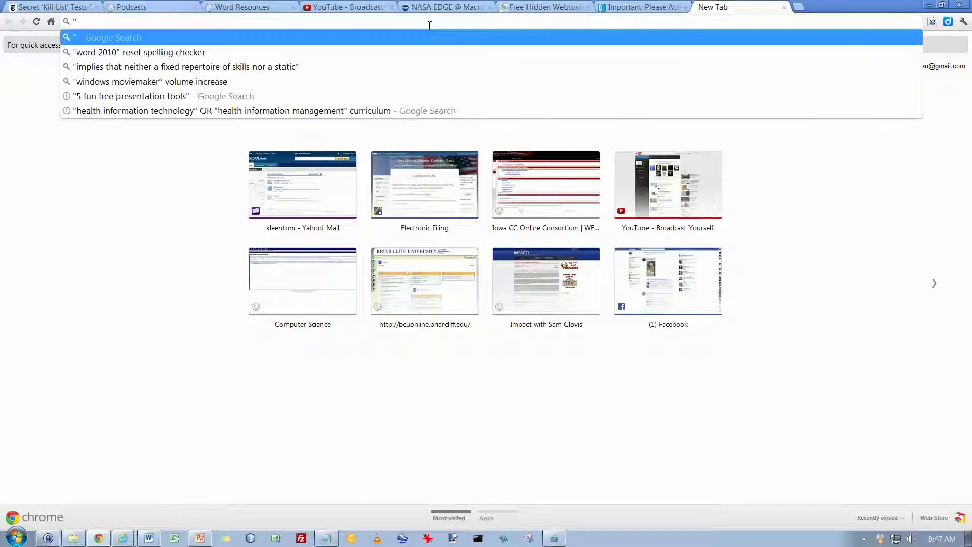
text(" display numbers as currency)
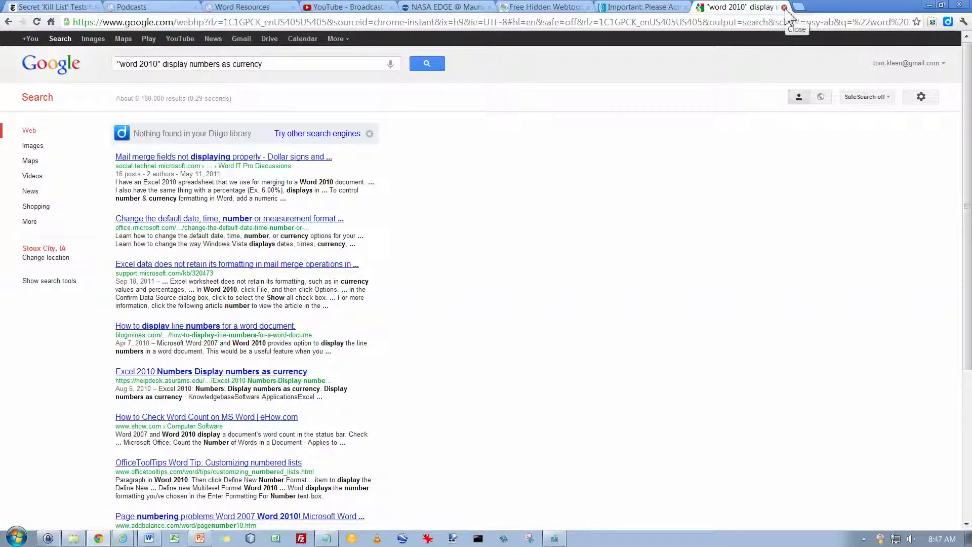
click(149, 538)
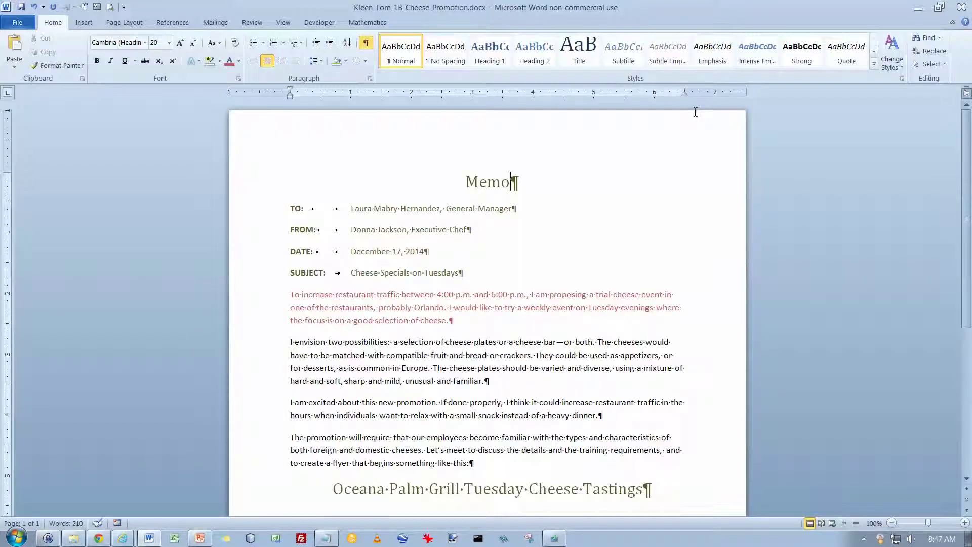